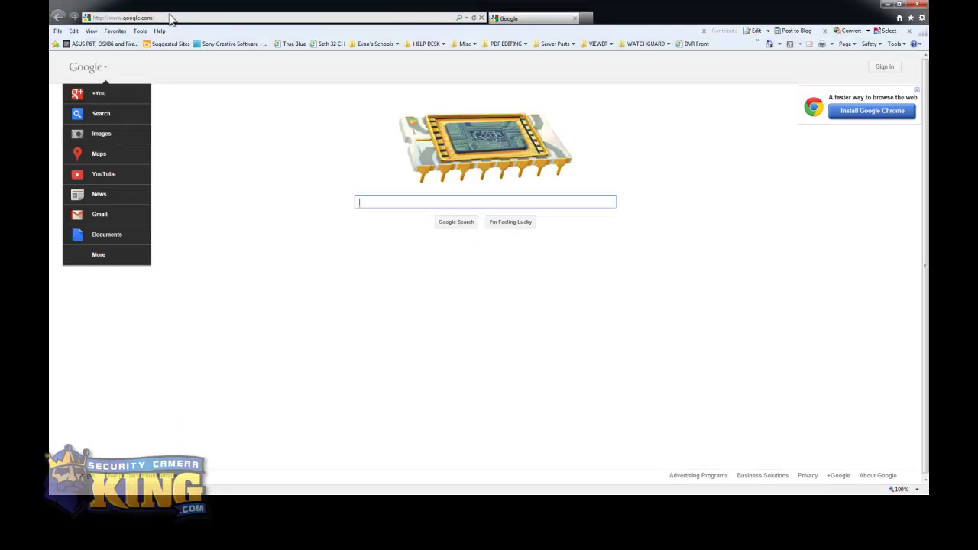
Step: Reach the support.techprosecurity.com help desk home page after a misspelled address went to a search
left_click(163, 17)
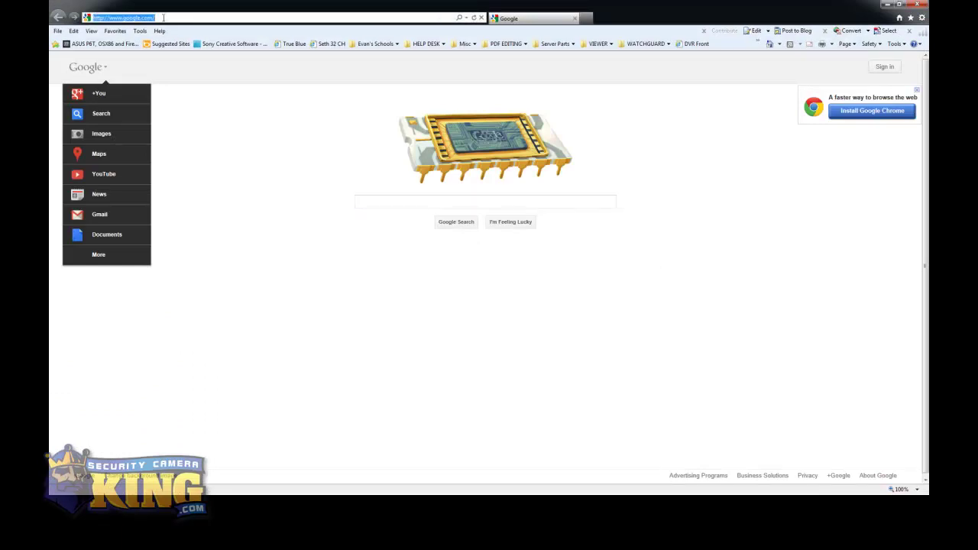
type("support")
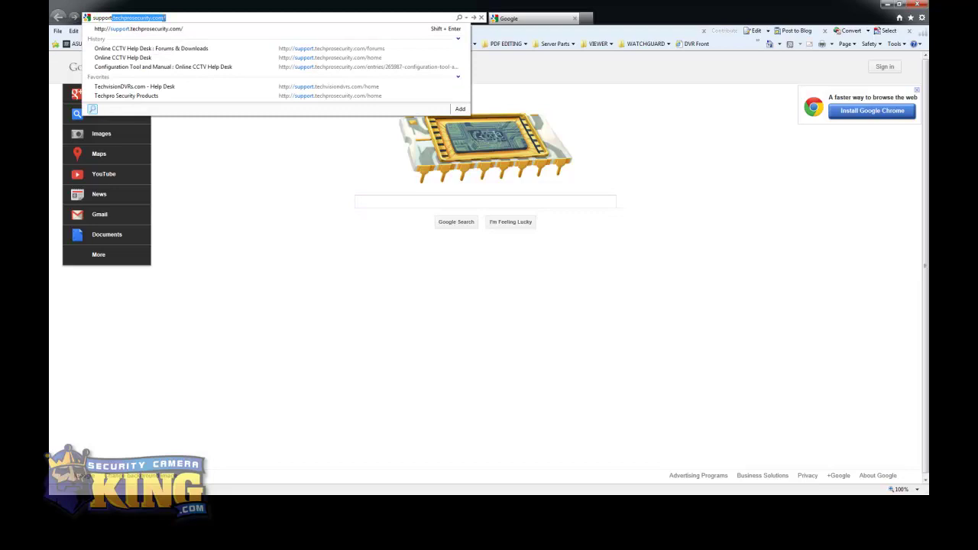
type(".techpriosecurity")
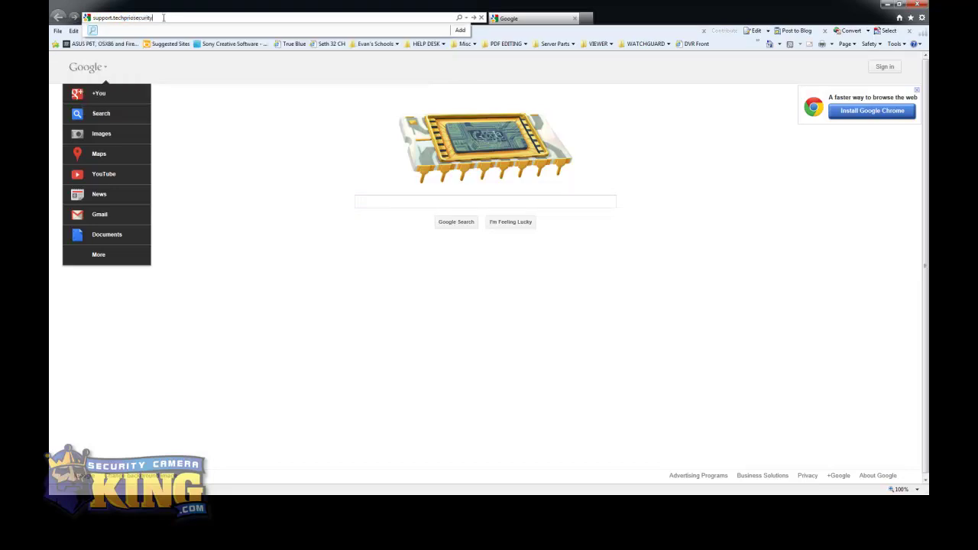
type(".com")
key("Return")
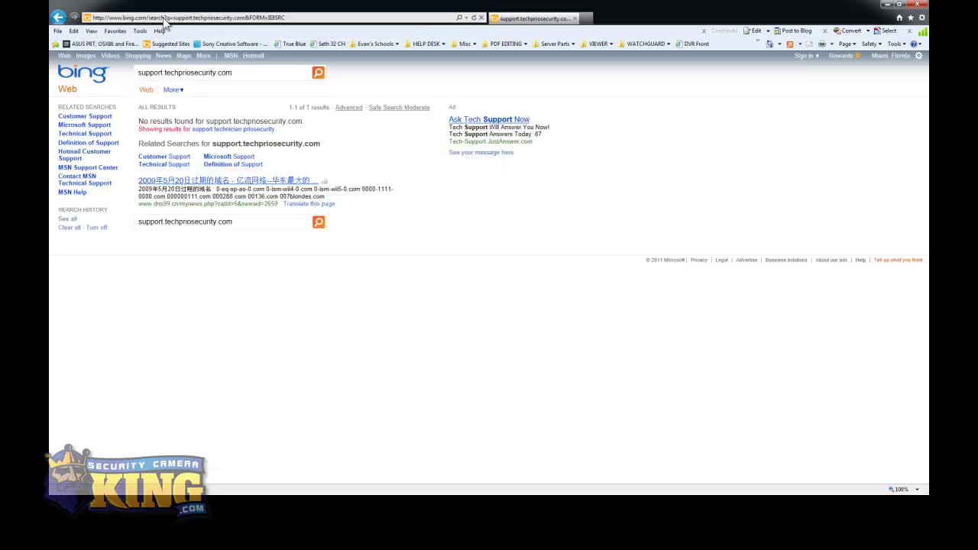
key("alt+Left")
left_click(153, 17)
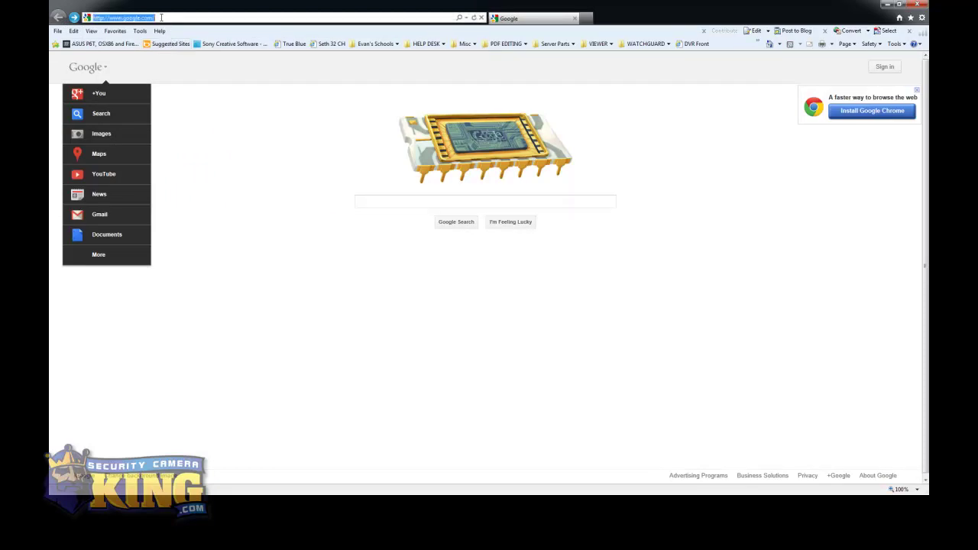
type("support.techprosecurity")
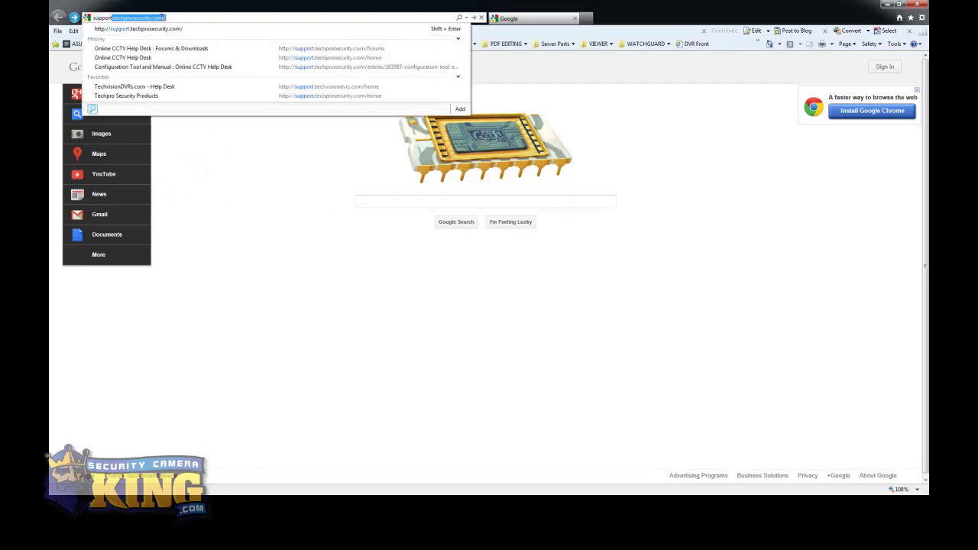
key("Return")
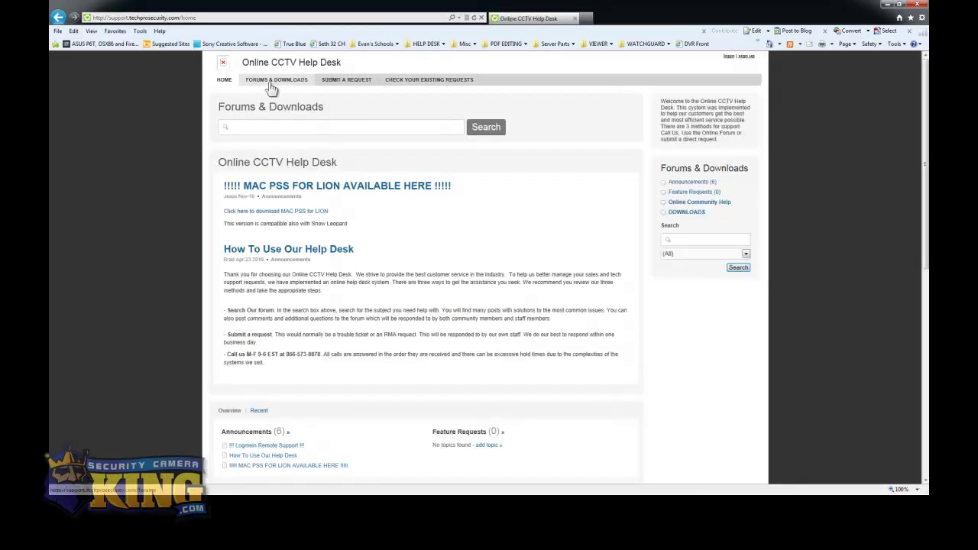
Step: Browse Forums & Downloads, peek at the Tutorials category, then return to the forums overview
left_click(271, 86)
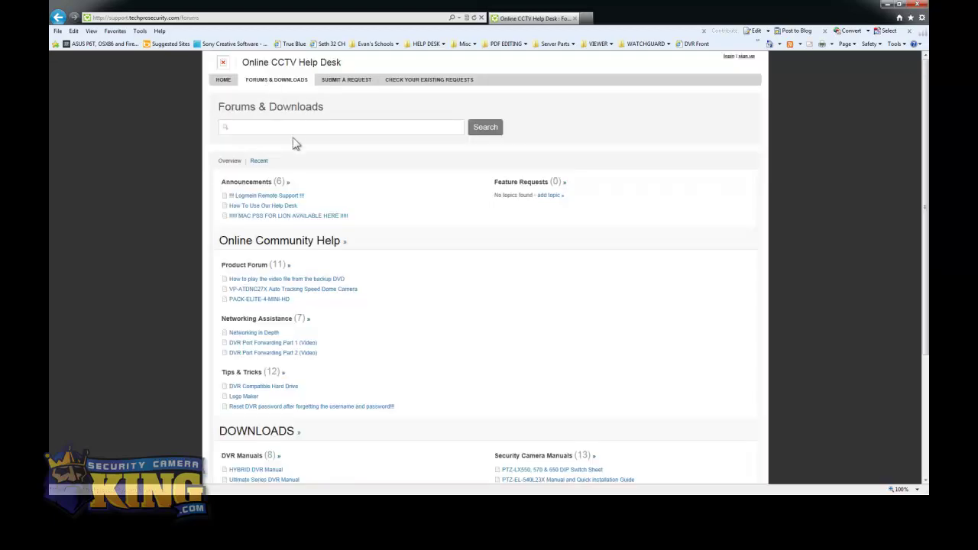
scroll(257, 223, "down", 3)
scroll(319, 262, "down", 1)
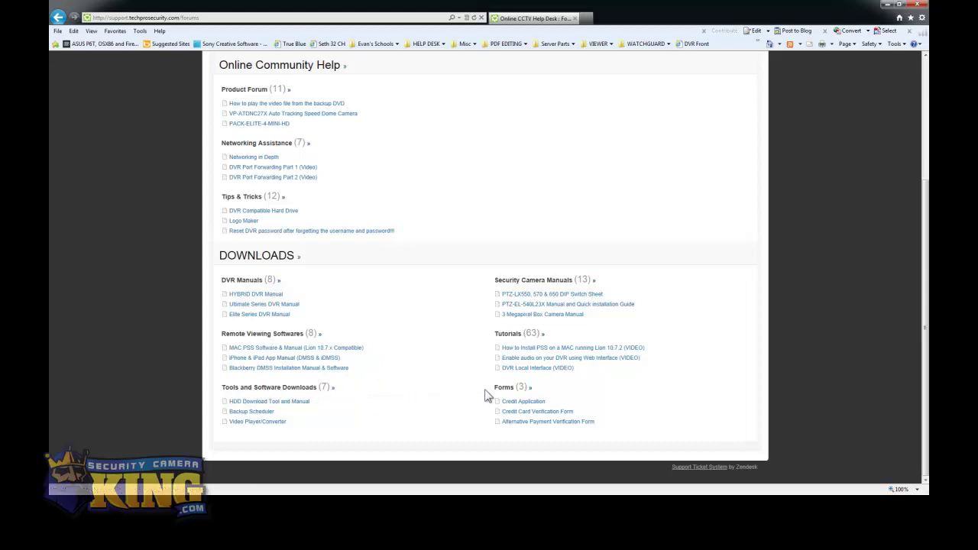
left_click(510, 335)
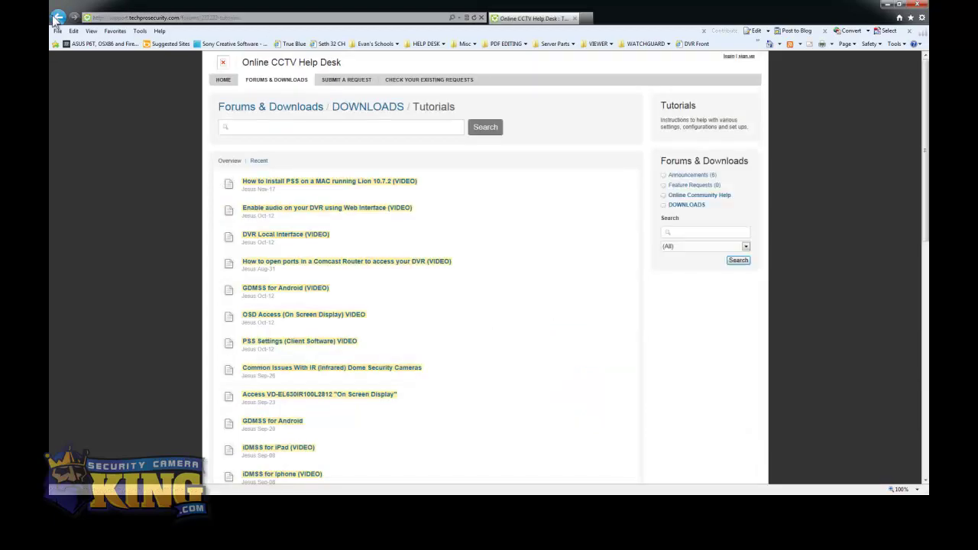
left_click(59, 17)
scroll(496, 388, "up", 1)
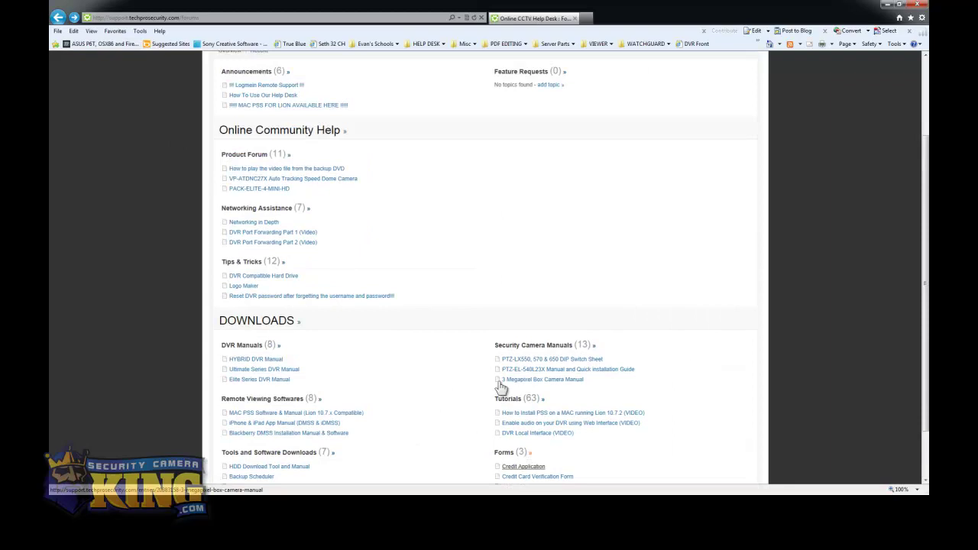
scroll(476, 209, "up", 2)
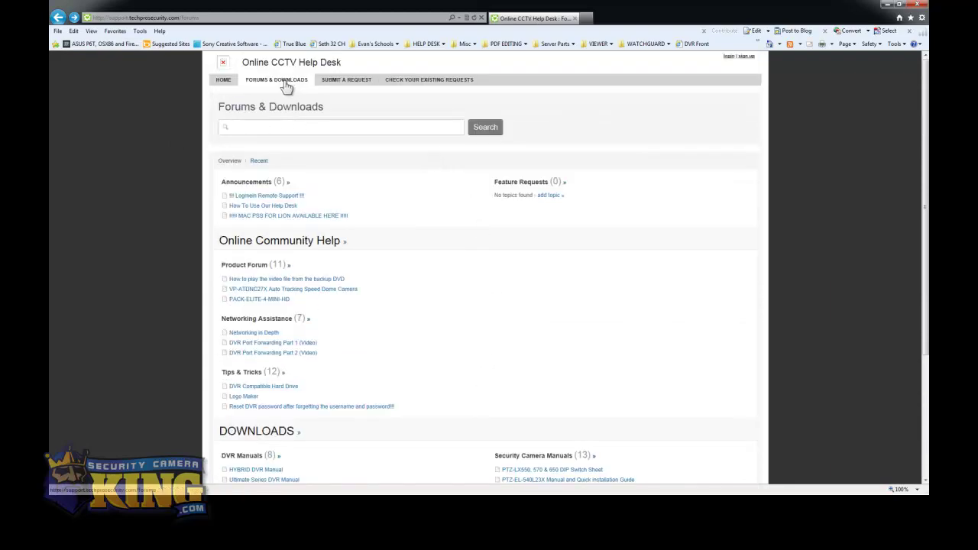
Step: Search the forums for 'config tool' and open the Configuration Tool and Manual article
left_click(243, 125)
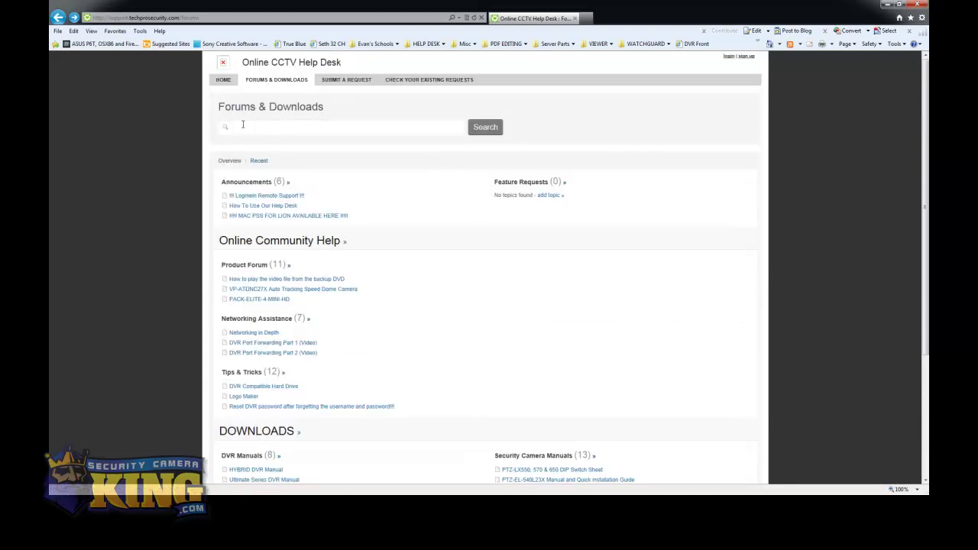
type("co")
type("nfig")
type(" tool")
key("Return")
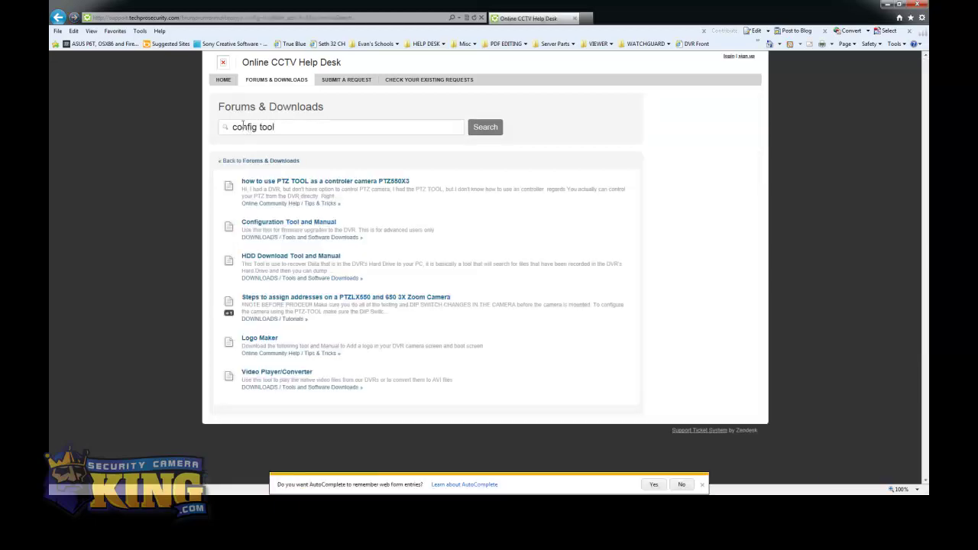
left_click(262, 221)
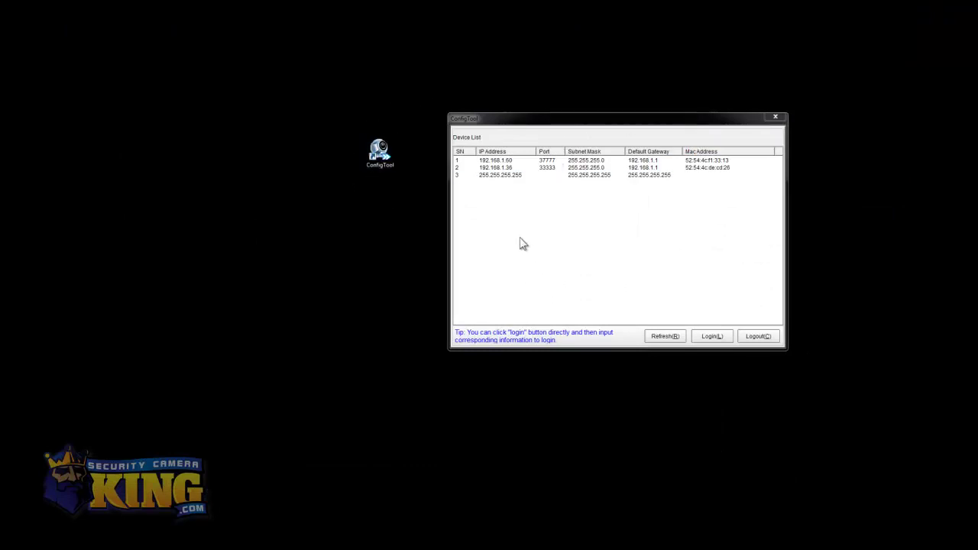
Step: Select the second listed device, at 192.168.1.36, in ConfigTool's Device List
left_click(534, 119)
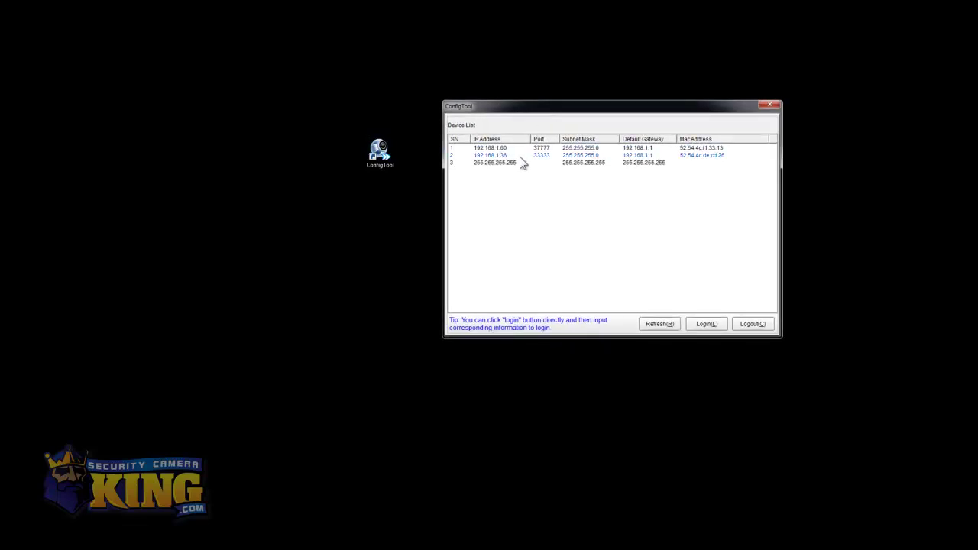
left_click(498, 157)
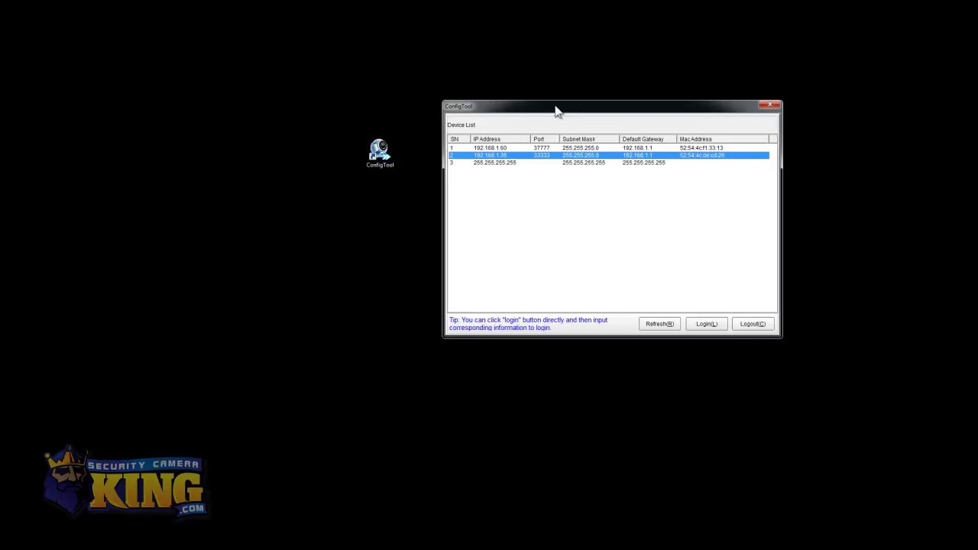
left_click_drag(556, 112, 536, 132)
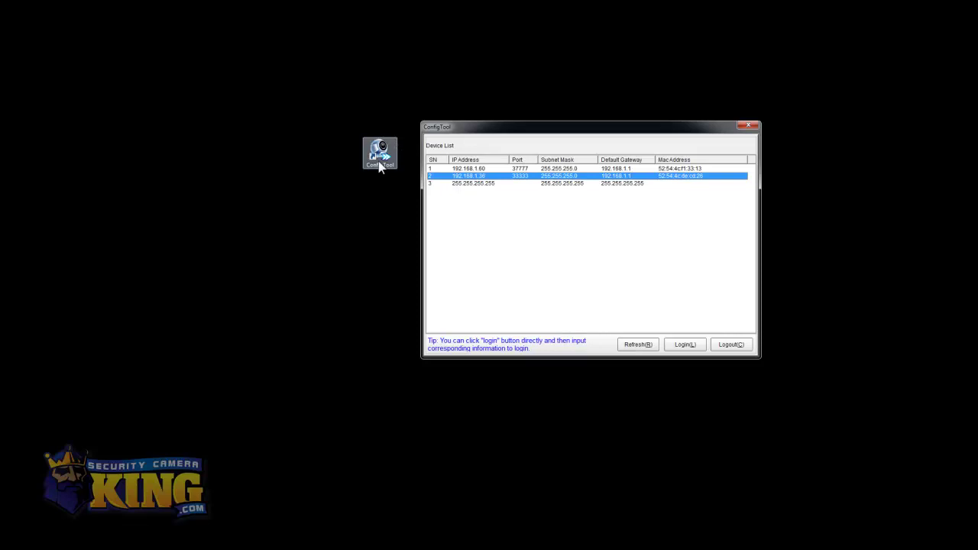
left_click(481, 168)
left_click_drag(573, 130, 575, 131)
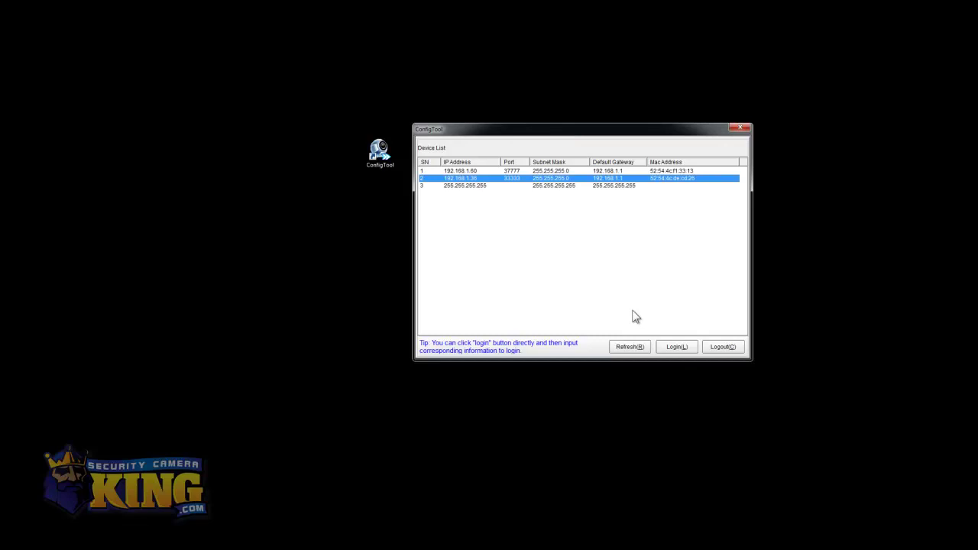
Step: Open the Login dialog for the 192.168.1.60 DVR, with user admin and port 37777
left_click(452, 180)
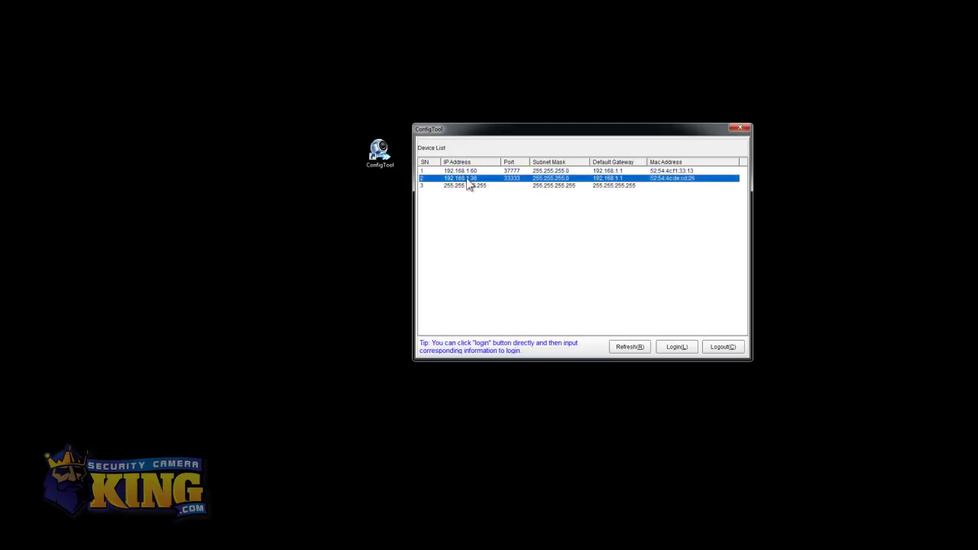
left_click(461, 171)
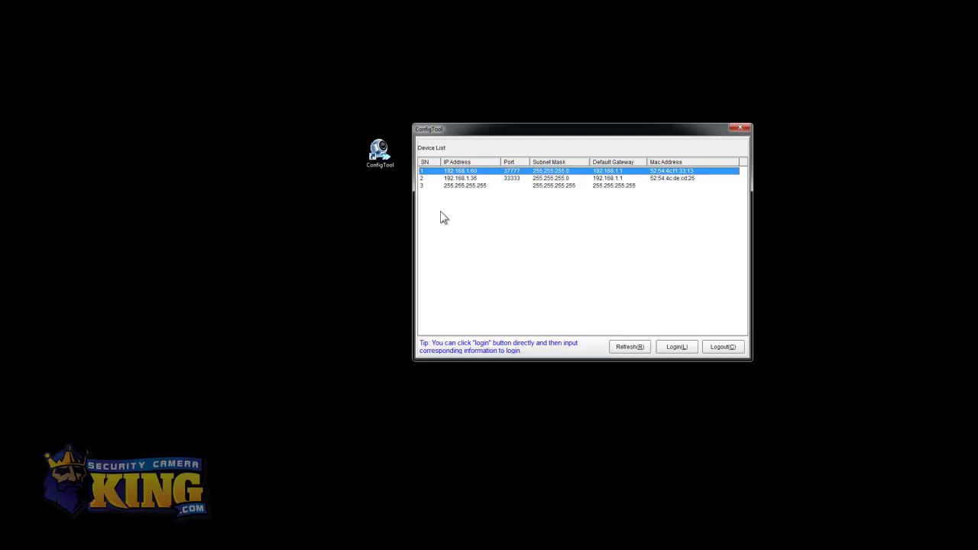
left_click(449, 172)
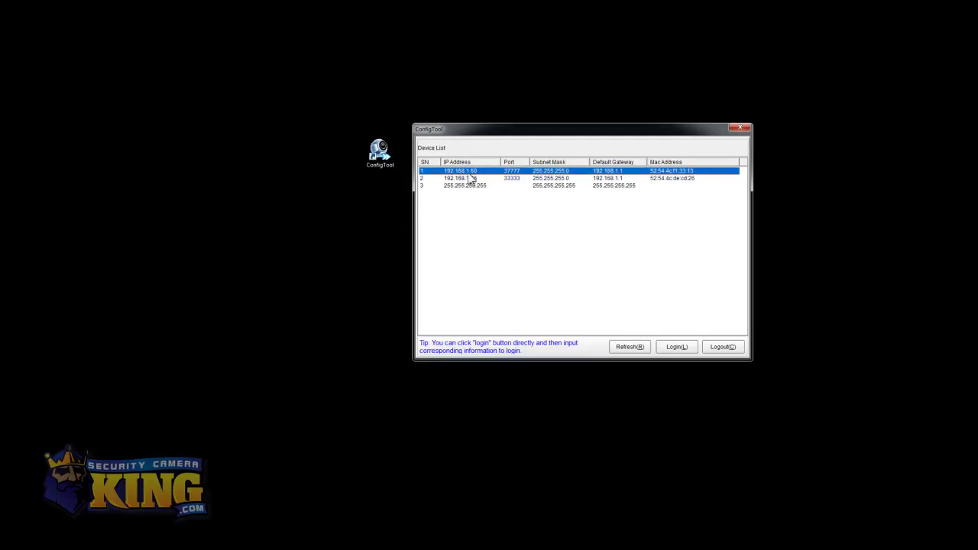
double_click(479, 172)
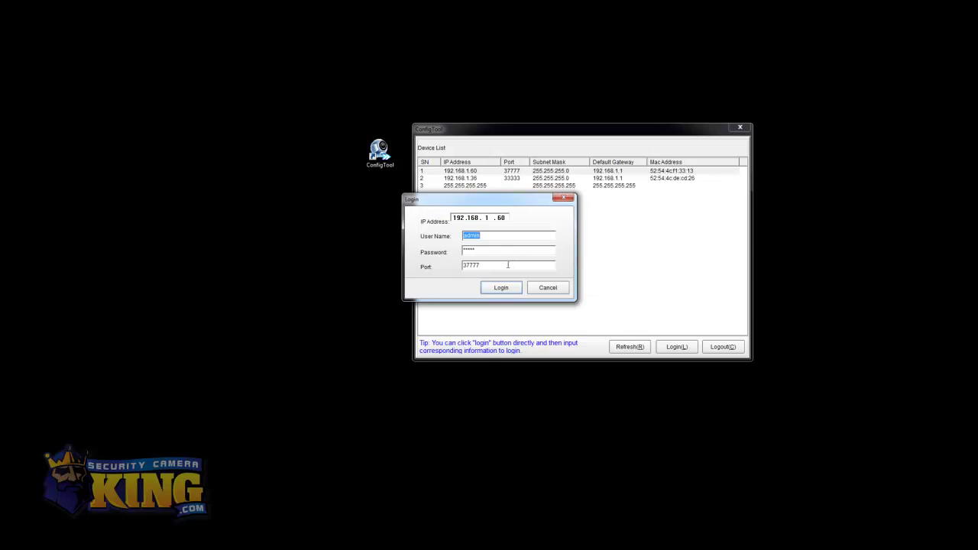
left_click_drag(508, 264, 461, 265)
Step: Log in, change the DVR's IP address to 192.168.1.60, and save the network settings
left_click(500, 289)
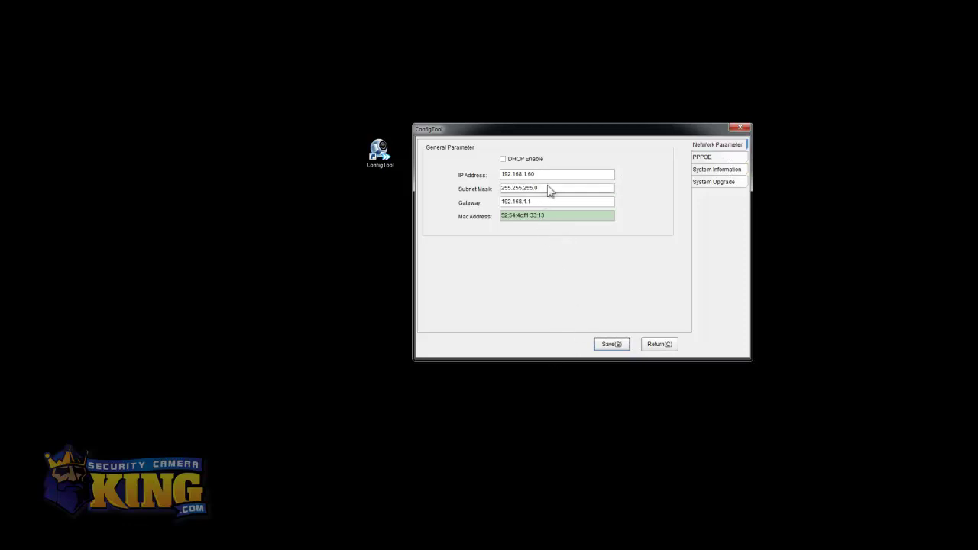
left_click(553, 174)
key("BackSpace")
key("BackSpace")
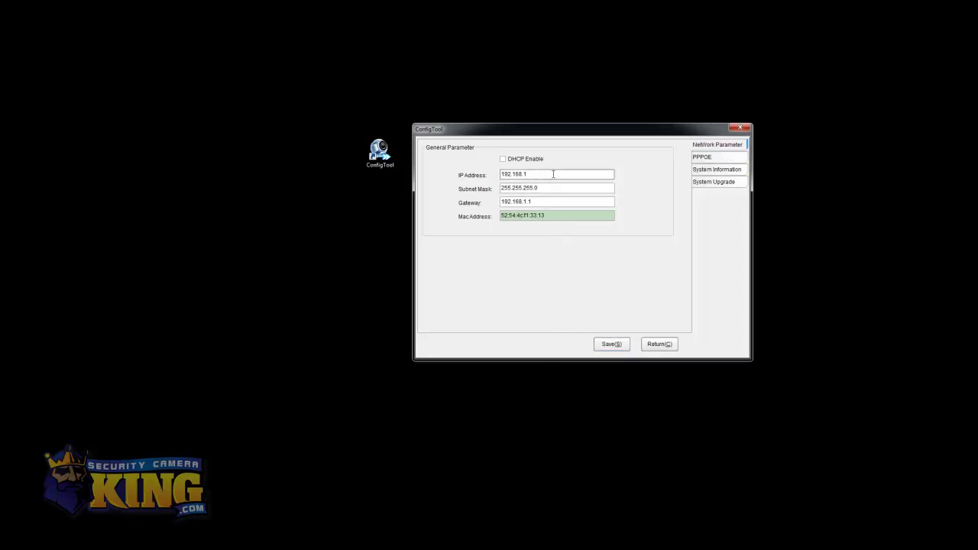
type(".60")
left_click(611, 344)
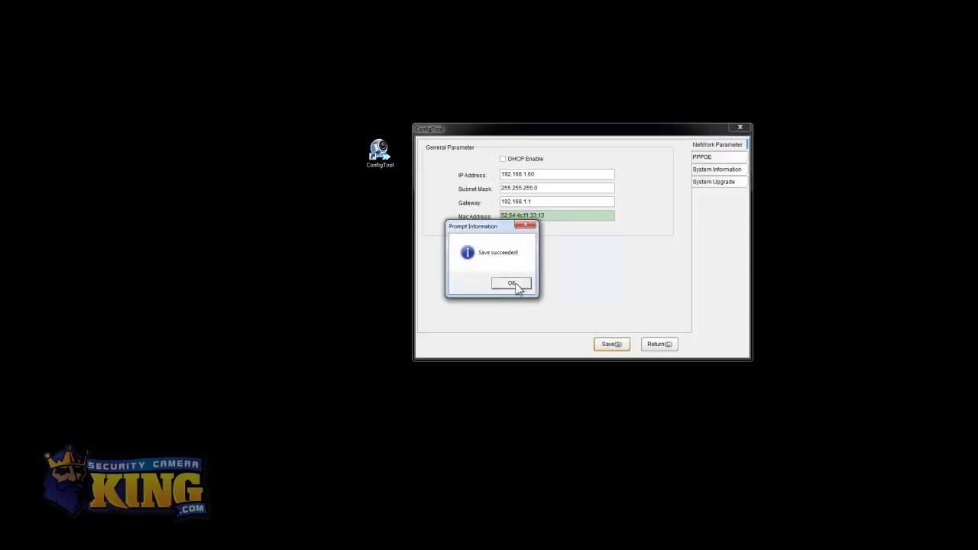
left_click(514, 283)
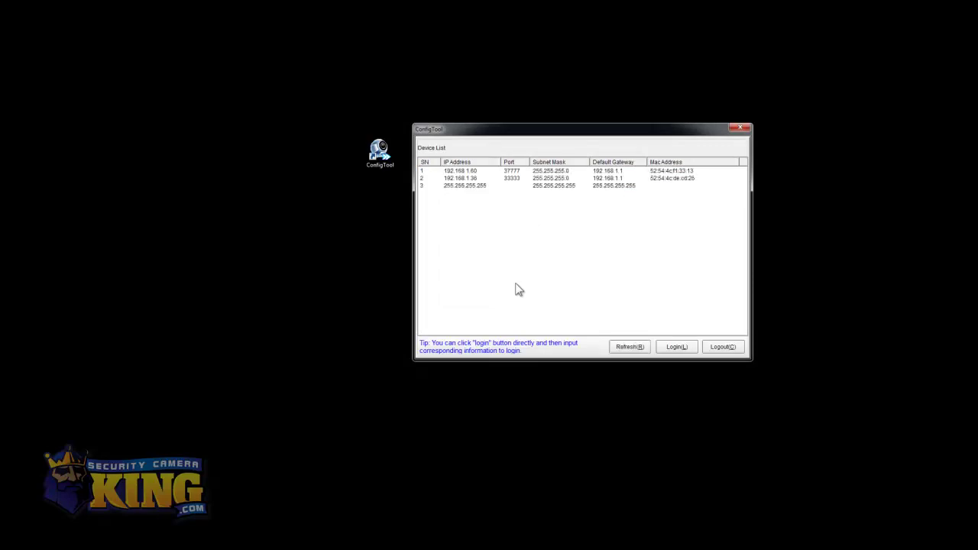
Step: Double-click the 192.168.1.60 DVR row to sign back in
left_click(473, 172)
double_click(474, 173)
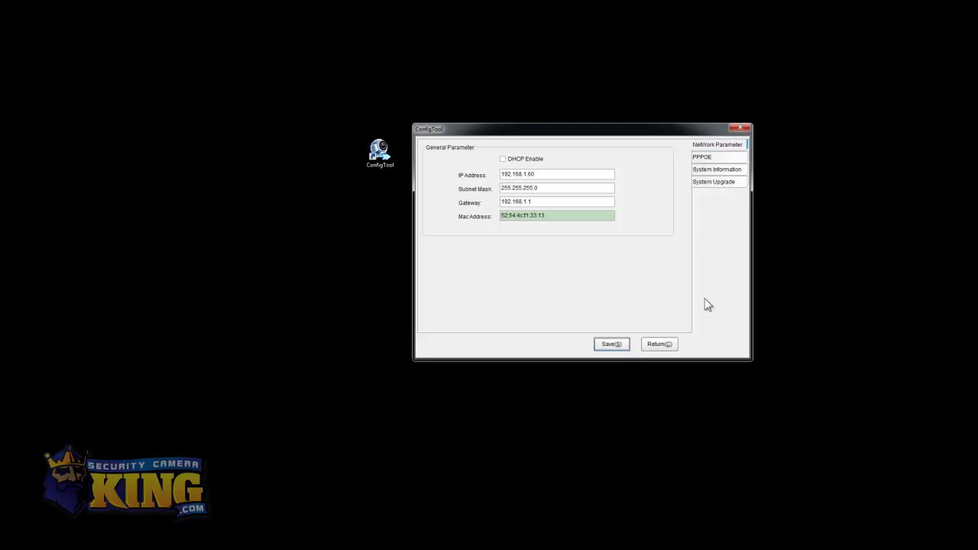
left_click(706, 170)
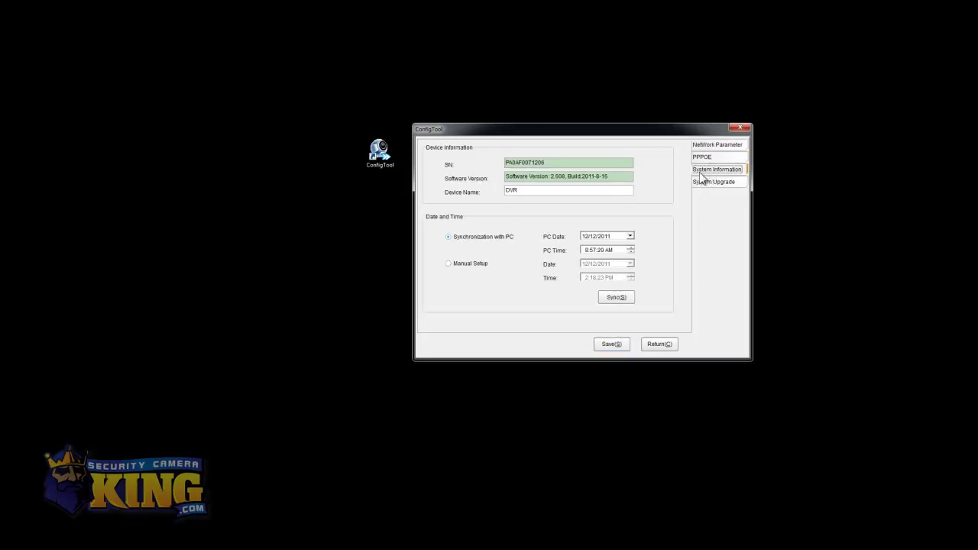
double_click(512, 190)
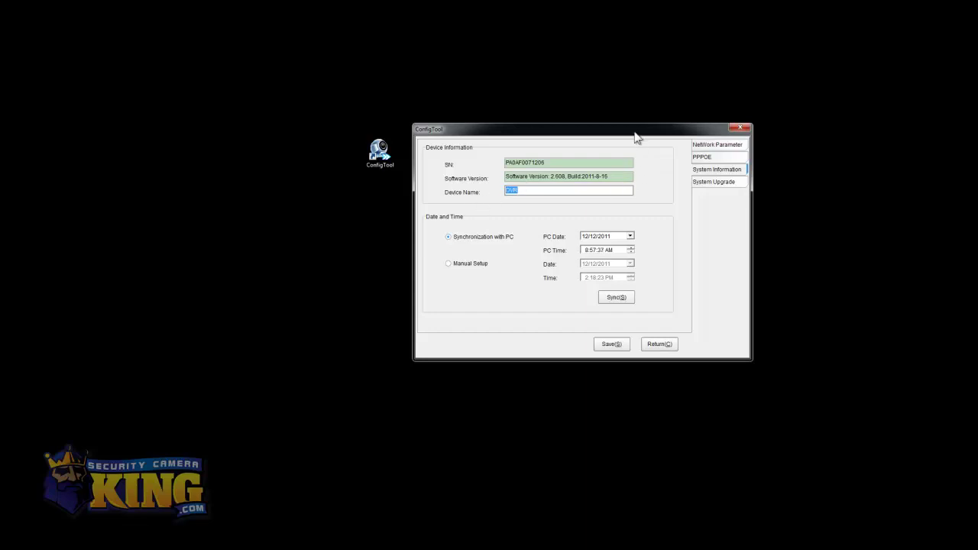
left_click_drag(635, 133, 553, 113)
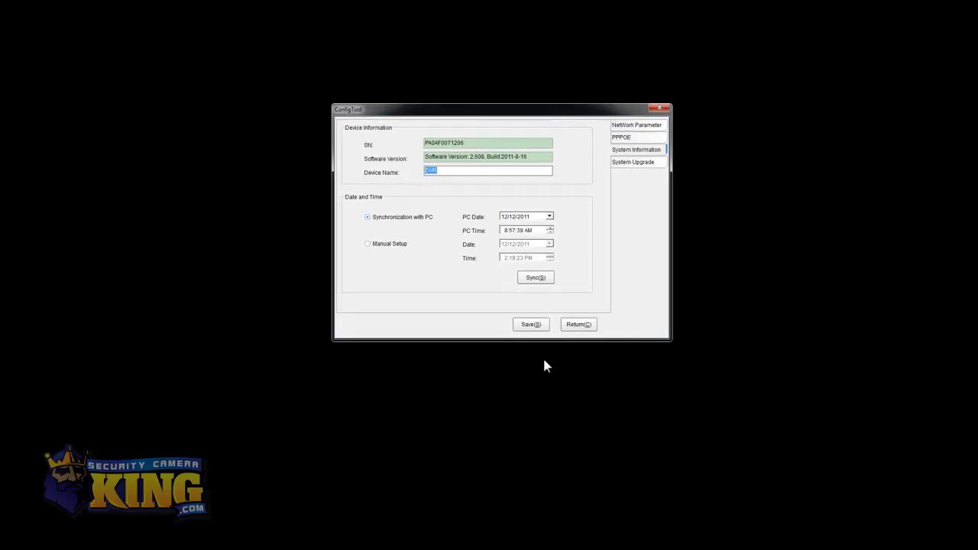